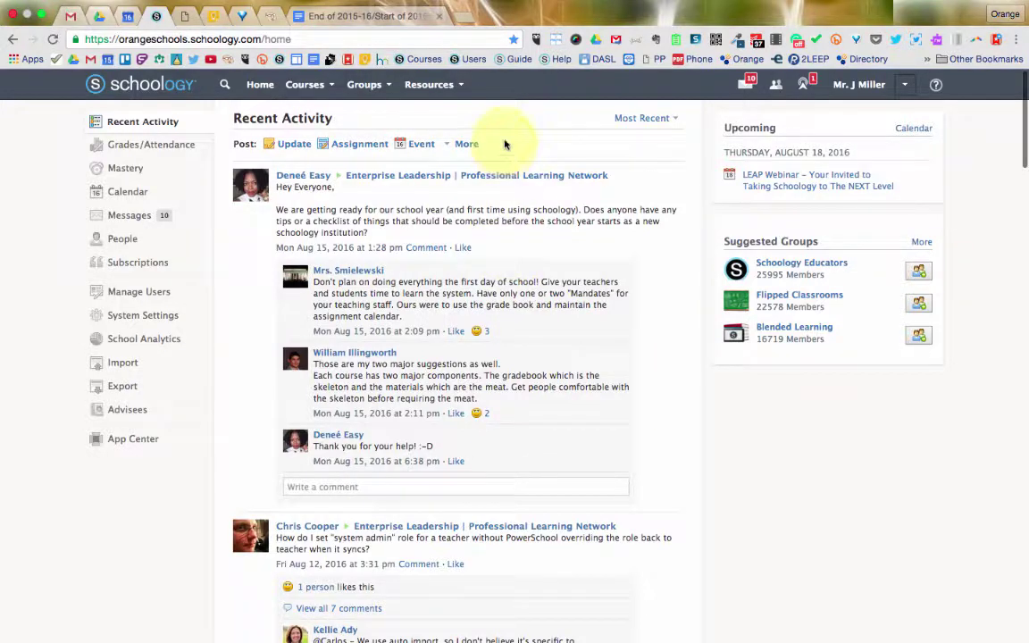
Step: Go to Personal resources and open the 8th Grade Math collection
{"action": "left_click", "coordinate": [459, 87]}
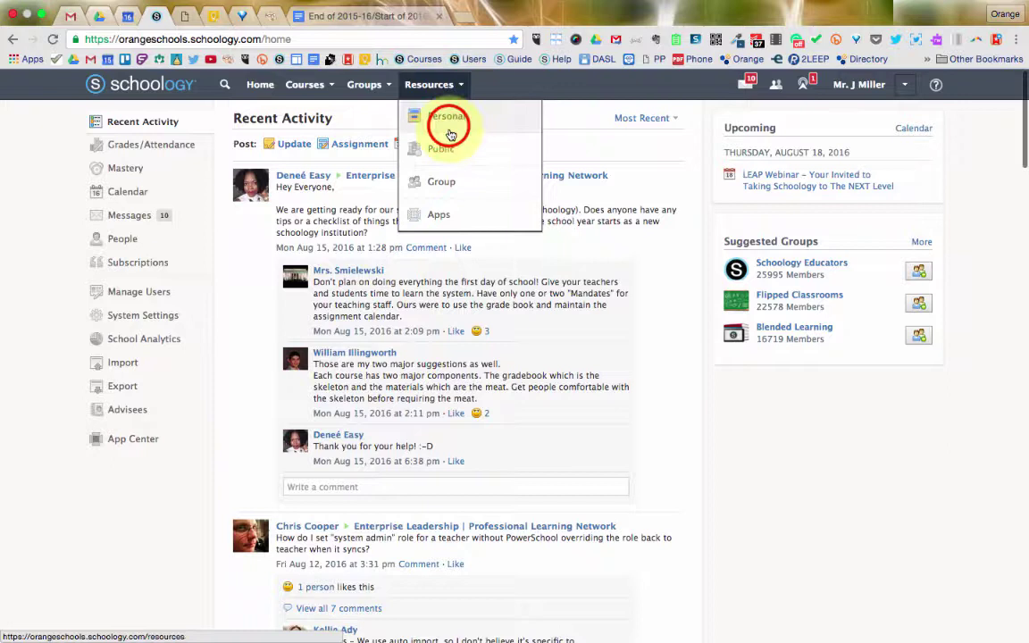
{"action": "left_click", "coordinate": [442, 117]}
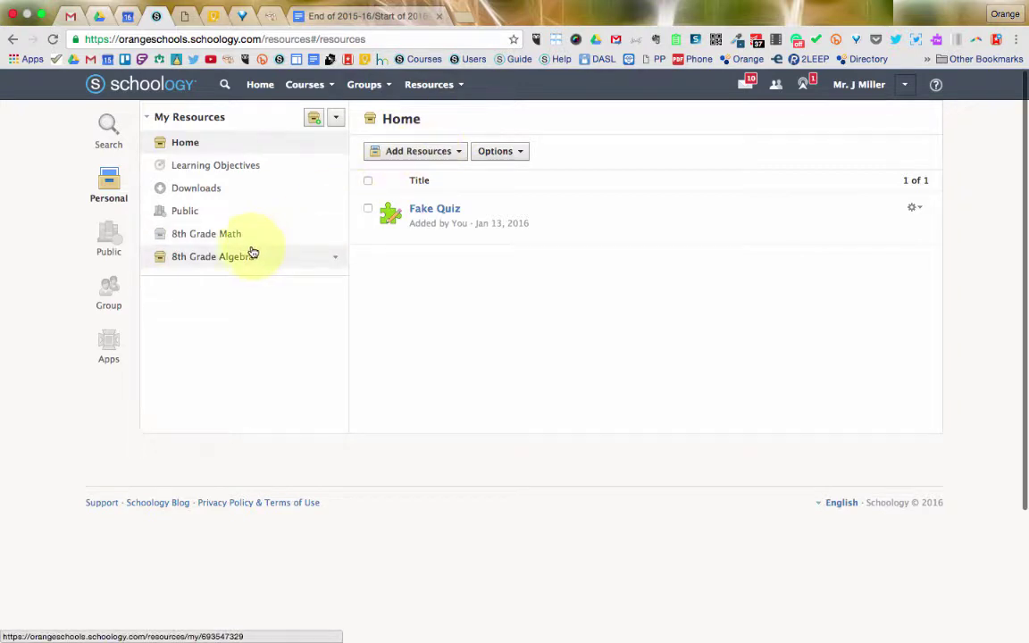
{"action": "left_click", "coordinate": [238, 237]}
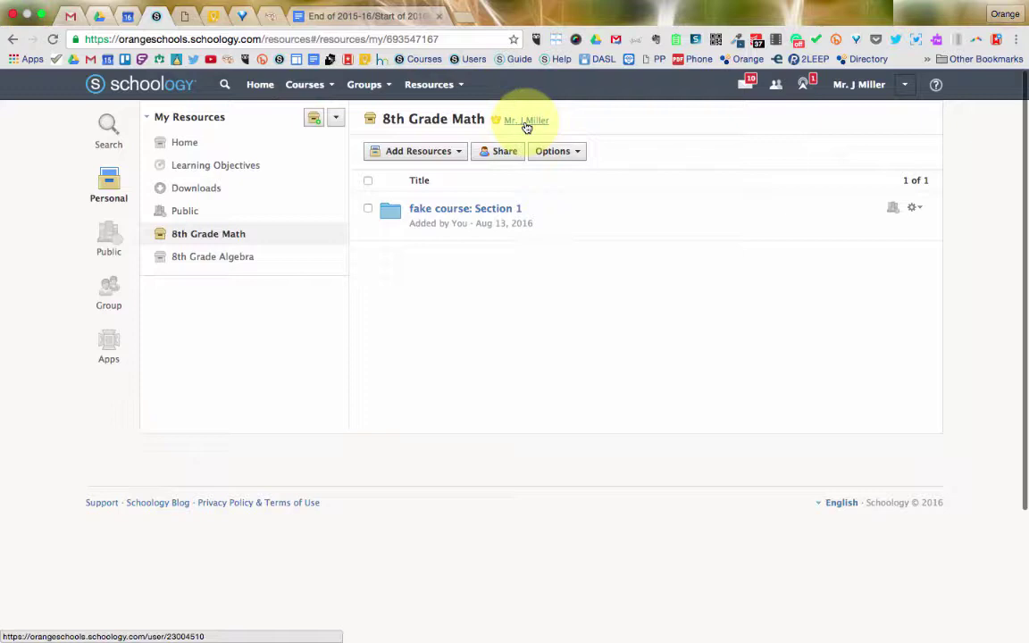
Step: Rename the 8th Grade Math collection to '8th Grade Math (Miller)' and open it
{"action": "left_click", "coordinate": [336, 239]}
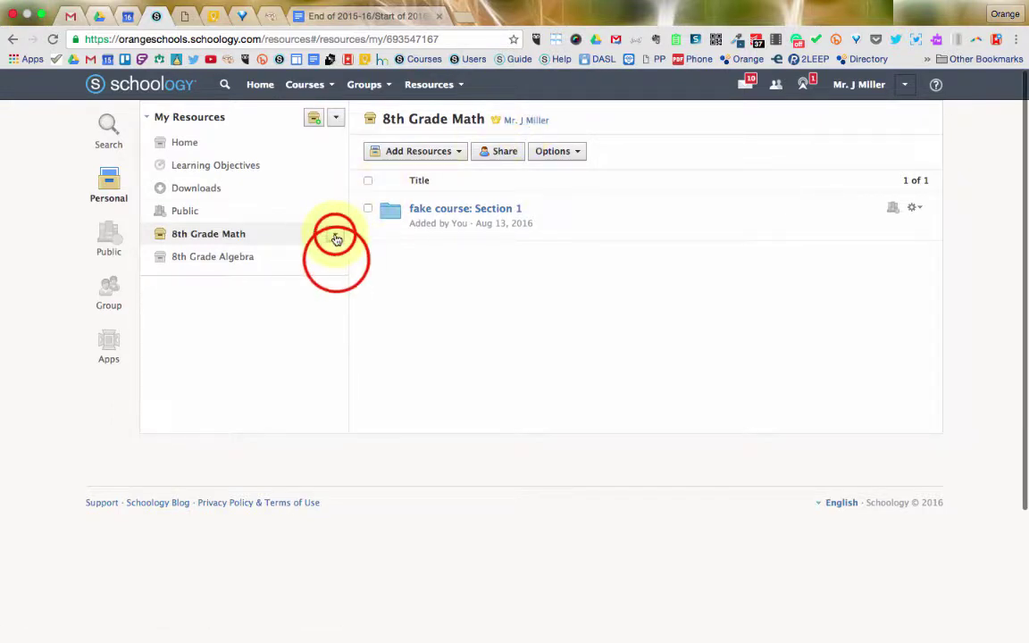
{"action": "left_click", "coordinate": [337, 257]}
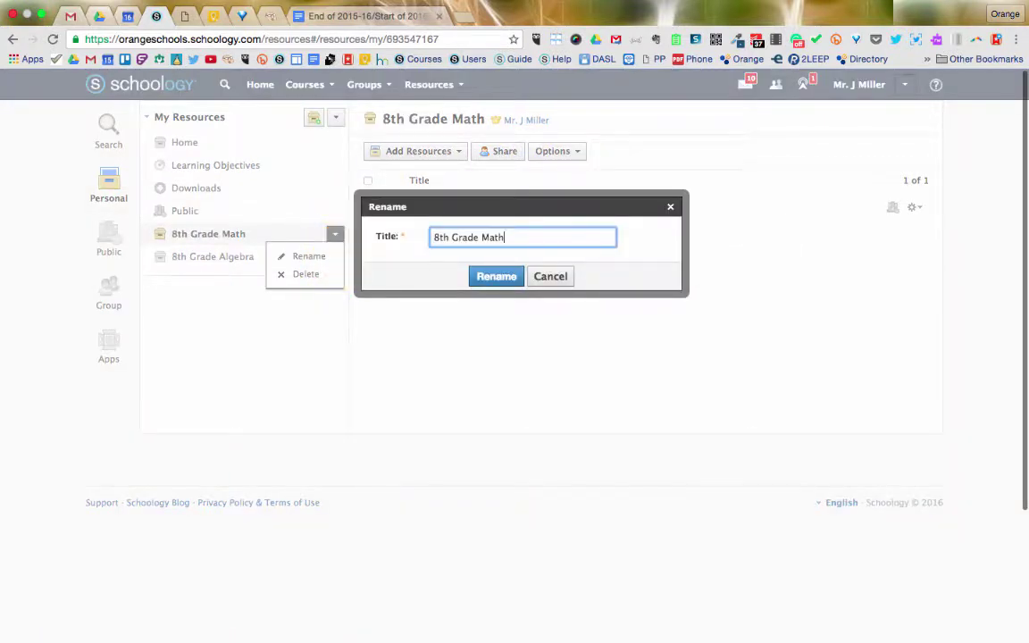
{"action": "type", "text": "(Miller)"}
{"action": "left_click", "coordinate": [496, 277]}
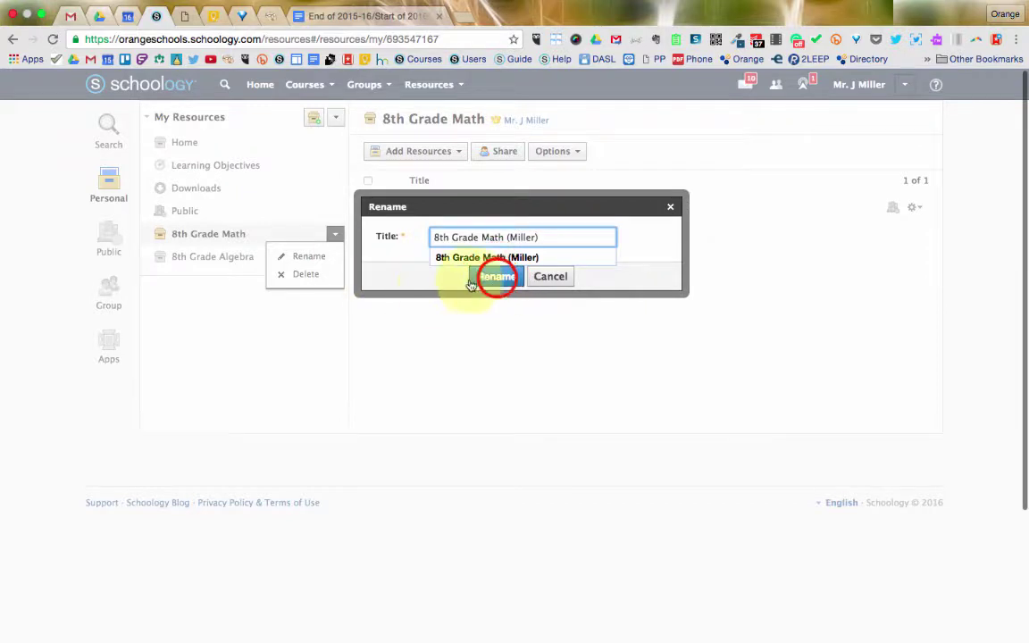
{"action": "left_click", "coordinate": [237, 235]}
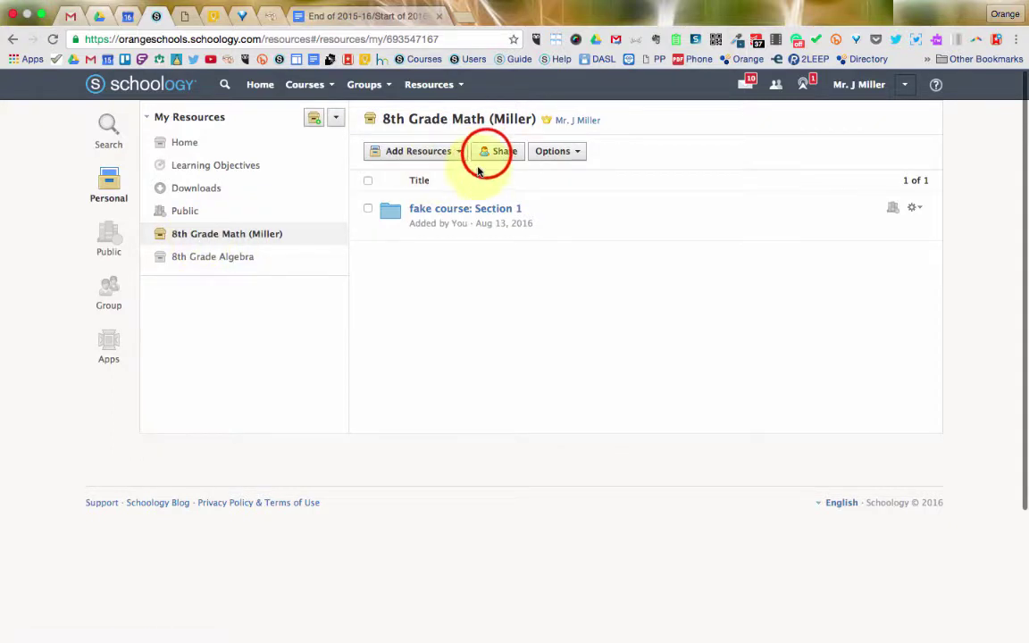
Step: Share 8th Grade Math (Miller) with a colleague found by surname in Add People
{"action": "left_click", "coordinate": [487, 153]}
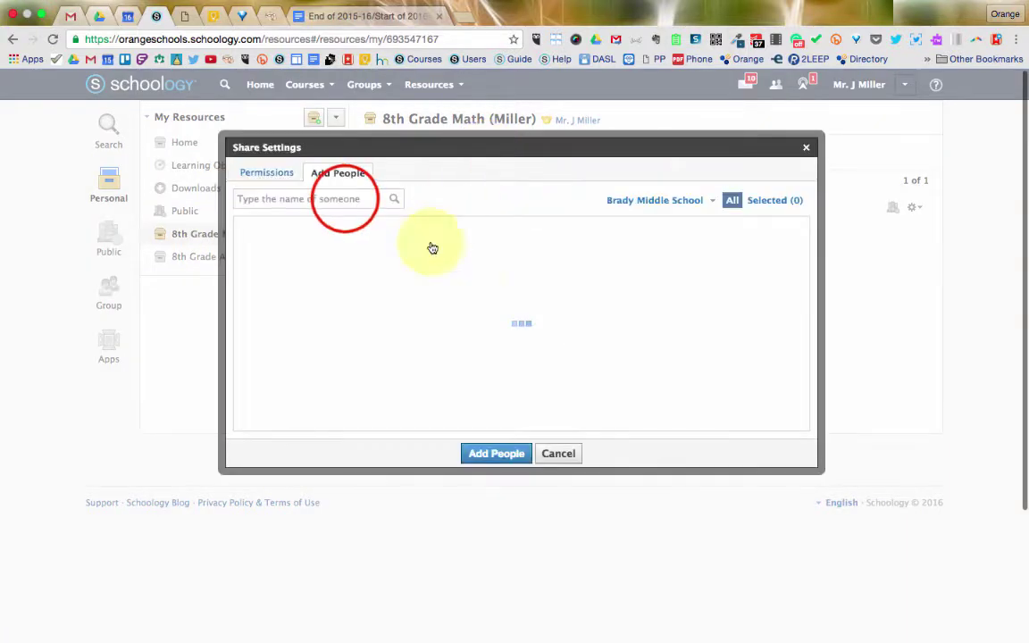
{"action": "left_click", "coordinate": [345, 199]}
{"action": "type", "text": "droz"}
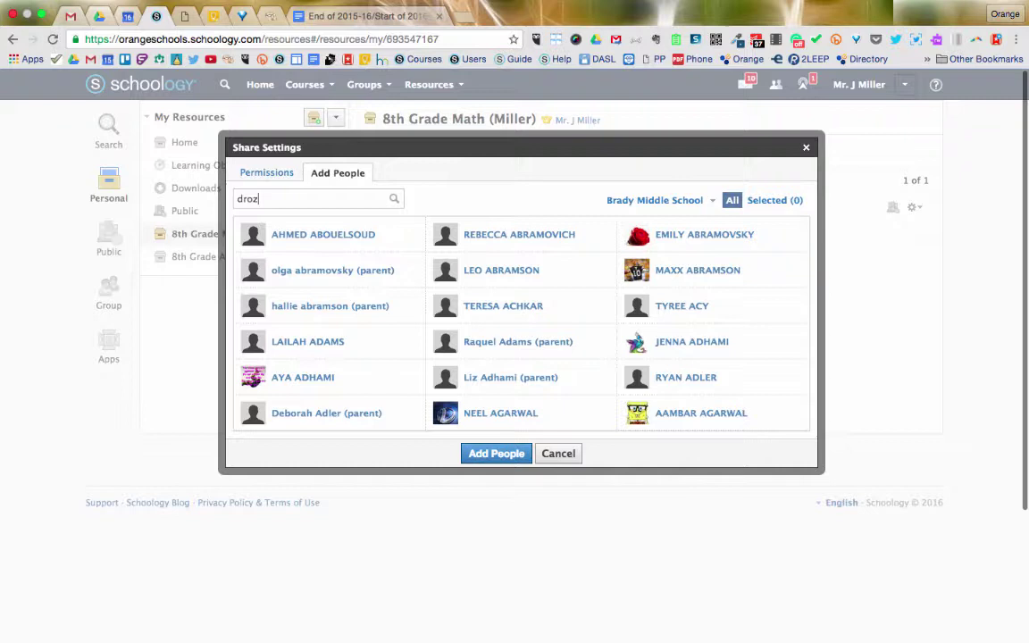
{"action": "type", "text": "d"}
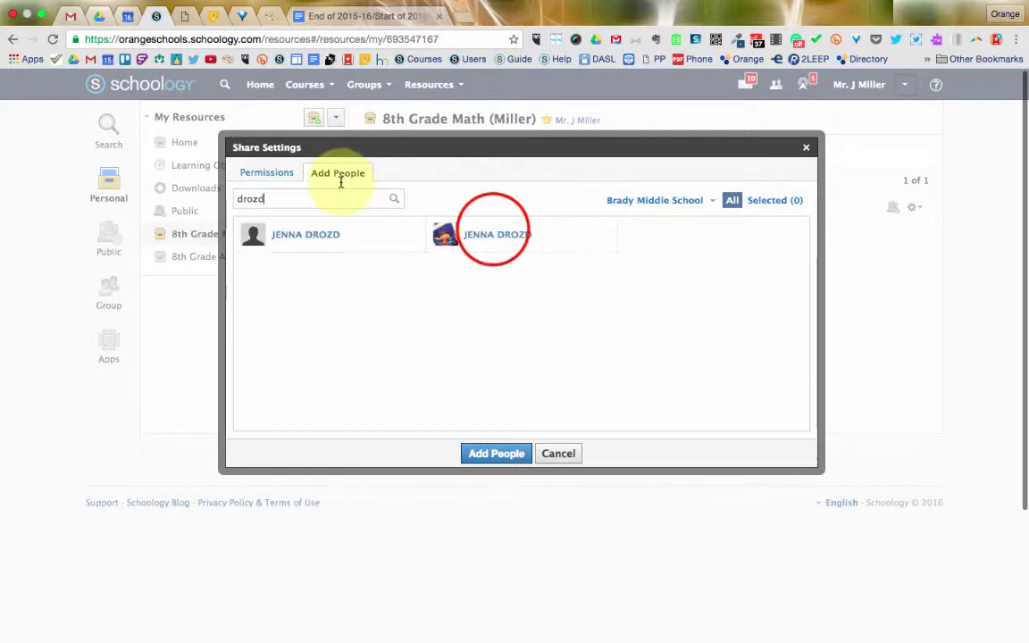
{"action": "left_click", "coordinate": [491, 234]}
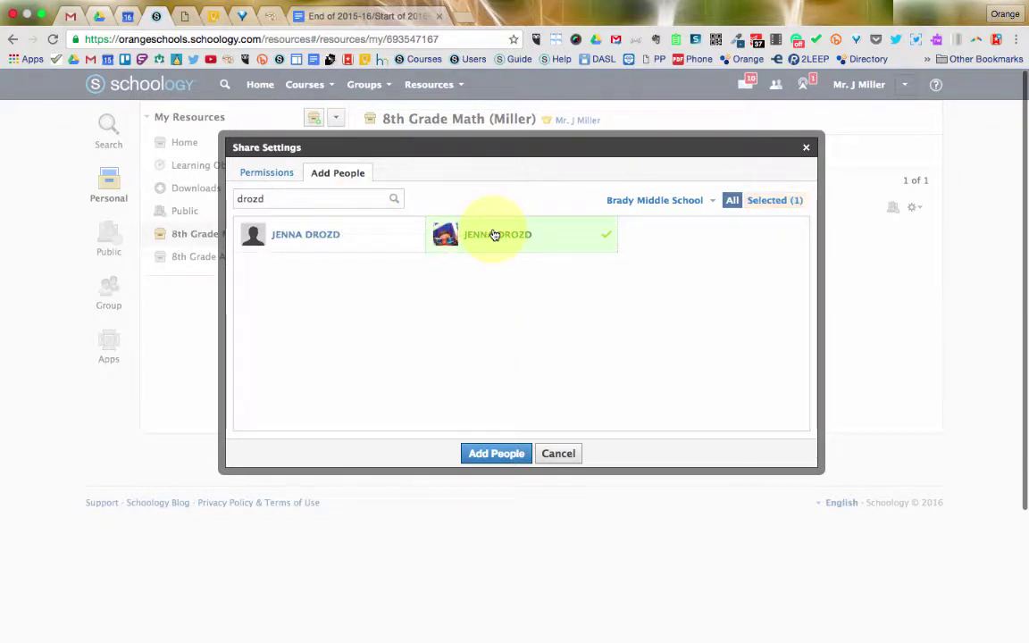
{"action": "left_click", "coordinate": [497, 452]}
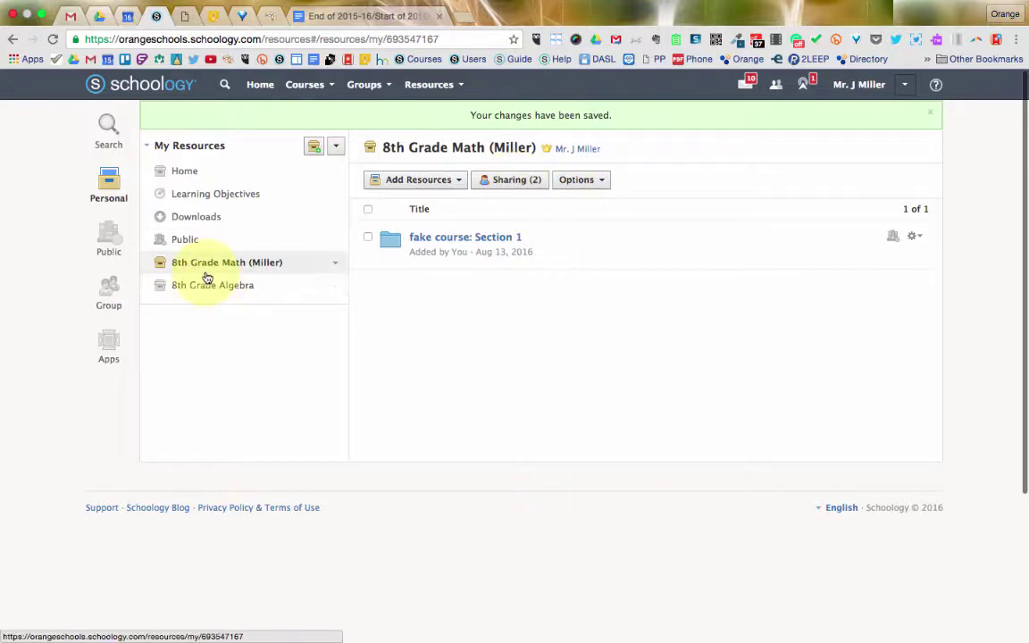
{"action": "left_click", "coordinate": [507, 183]}
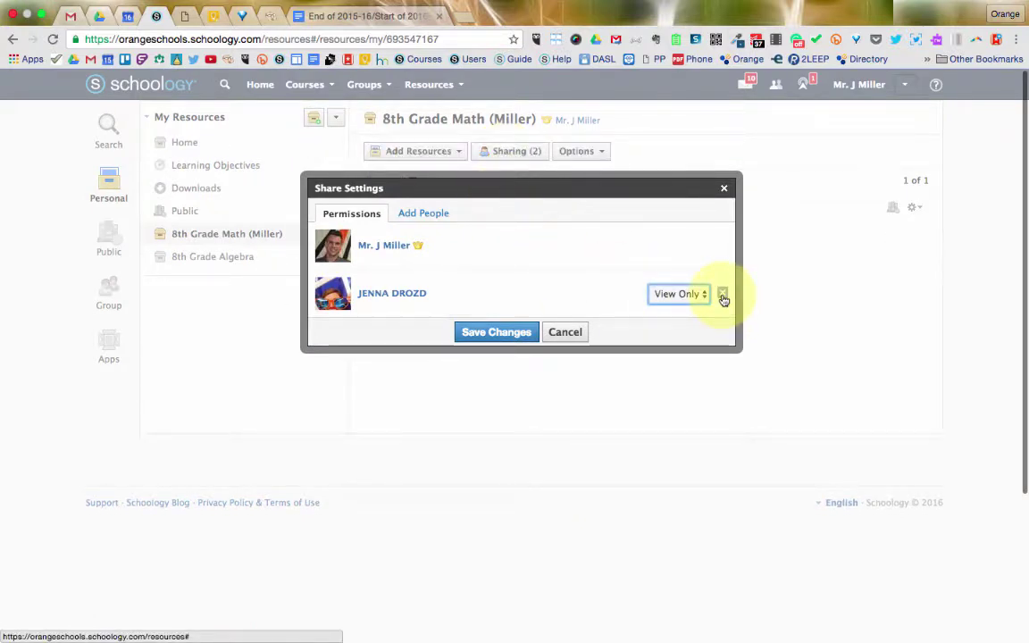
{"action": "left_click", "coordinate": [694, 296]}
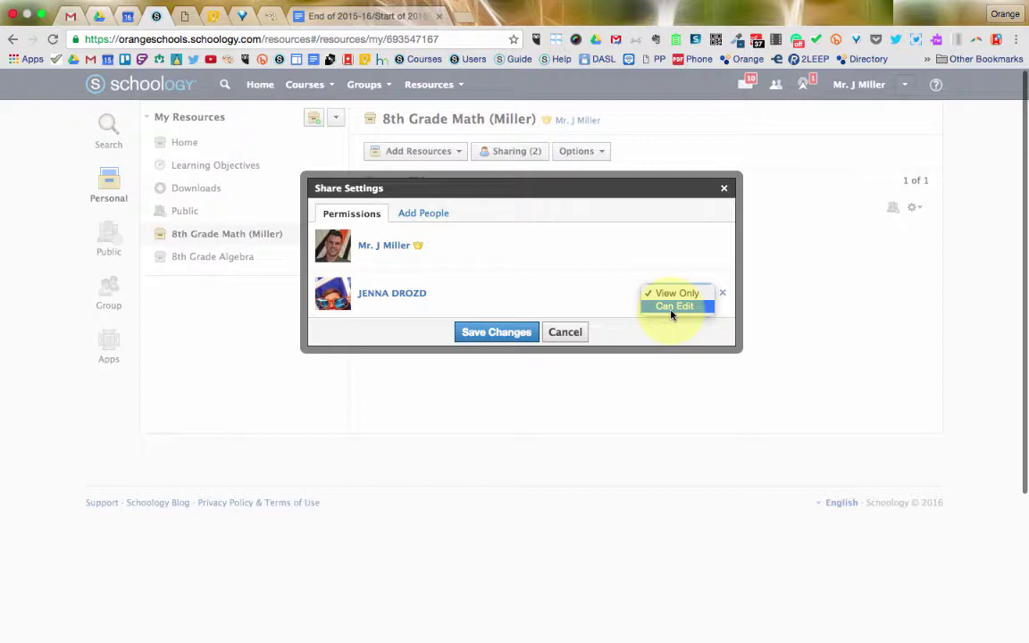
{"action": "left_click", "coordinate": [597, 212]}
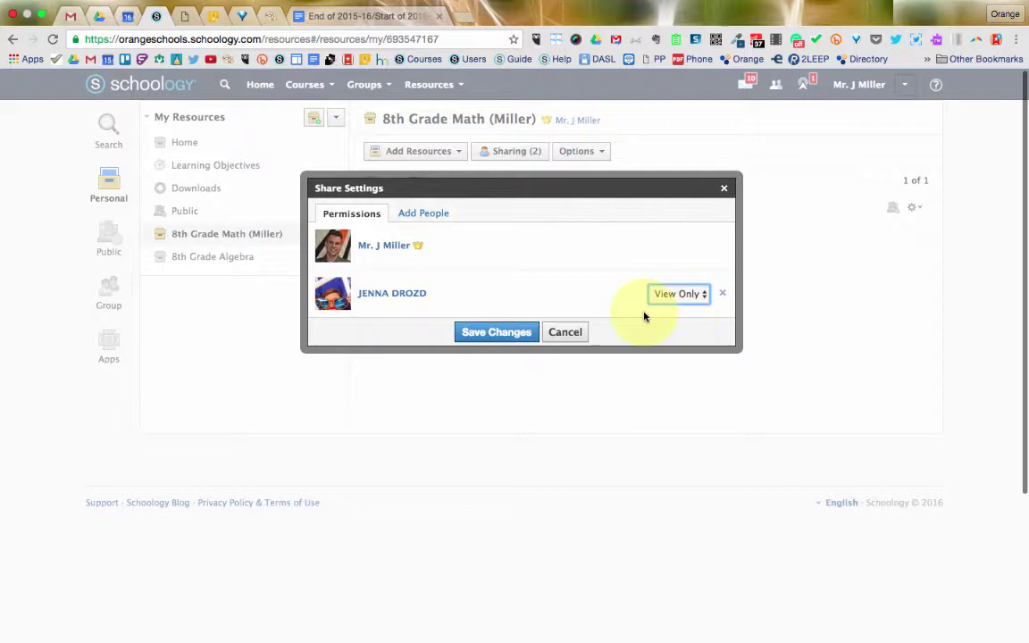
{"action": "left_click", "coordinate": [575, 334]}
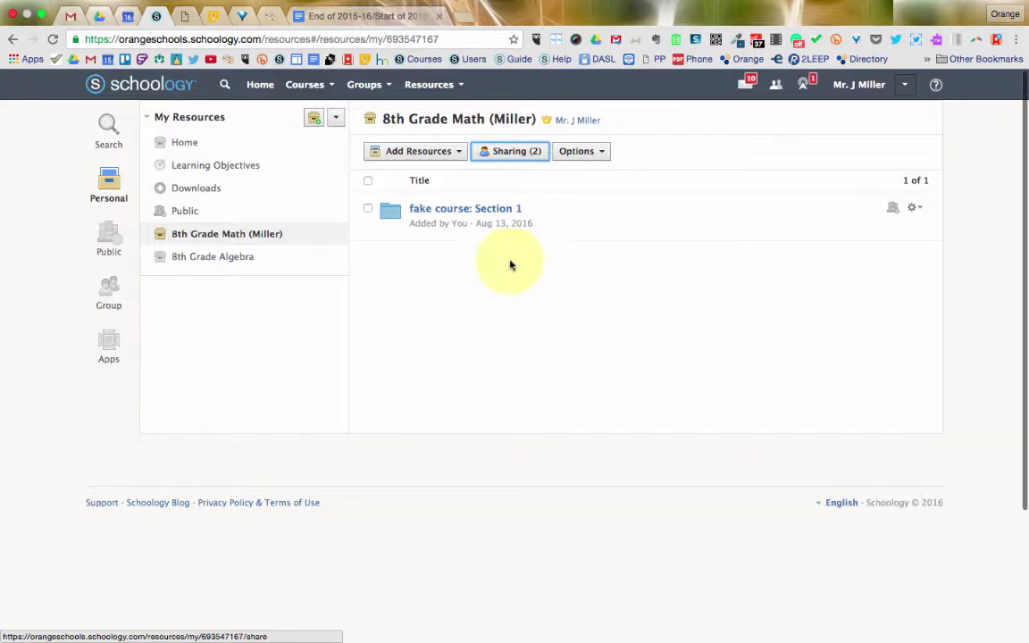
Step: Open the fake course: Section 1 folder and check the Tacos discussion item
{"action": "left_click", "coordinate": [478, 218]}
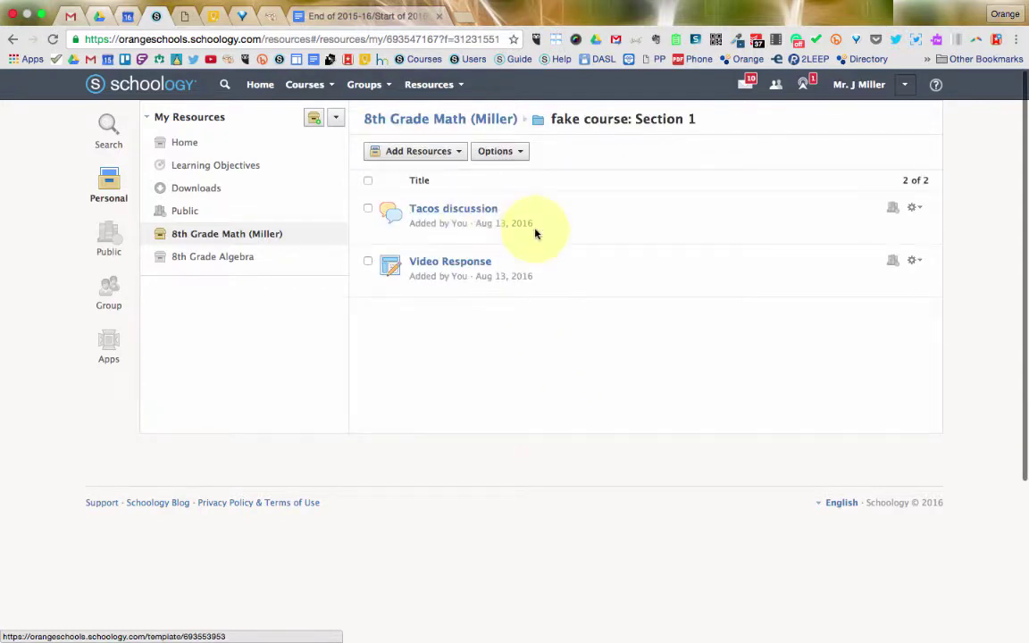
{"action": "left_click", "coordinate": [915, 208]}
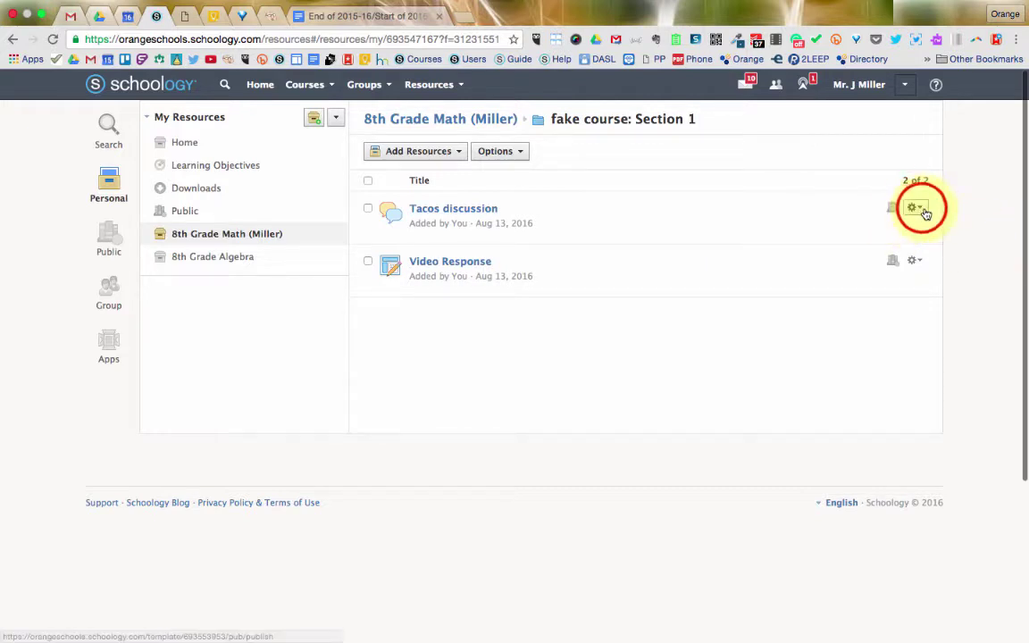
{"action": "left_click", "coordinate": [918, 209]}
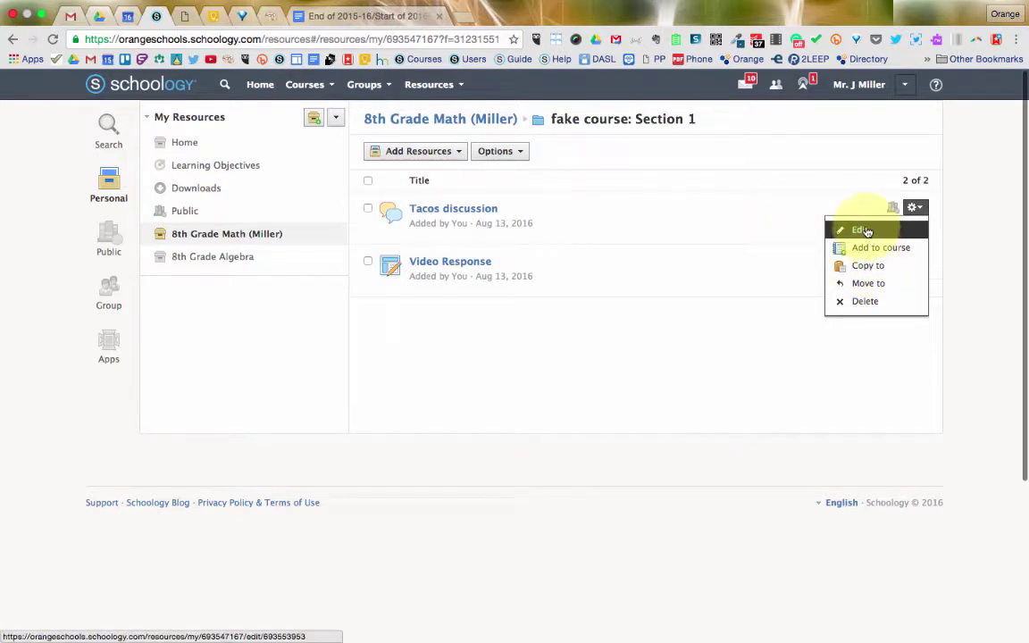
{"action": "left_click", "coordinate": [743, 332]}
{"action": "left_click", "coordinate": [368, 208]}
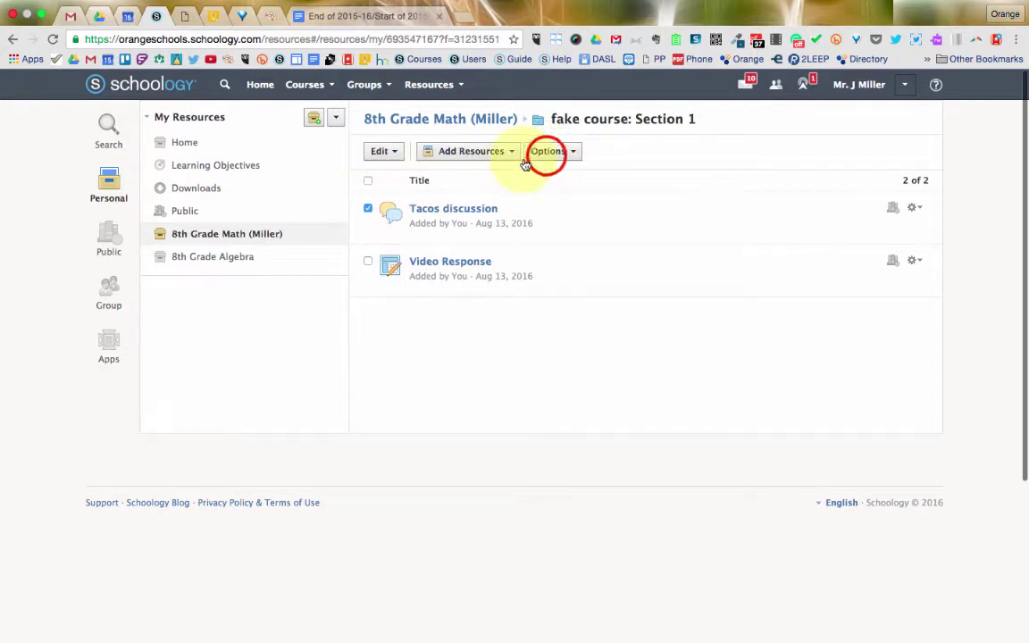
Step: Look through the folder's Options and Edit menus for the checked Tacos discussion
{"action": "left_click", "coordinate": [547, 154]}
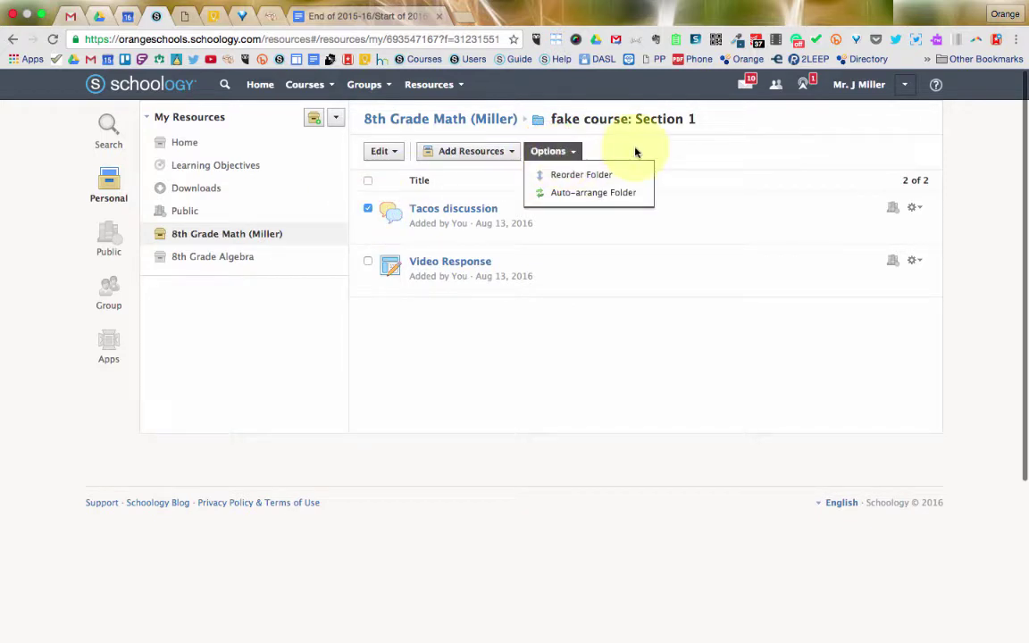
{"action": "left_click", "coordinate": [391, 151]}
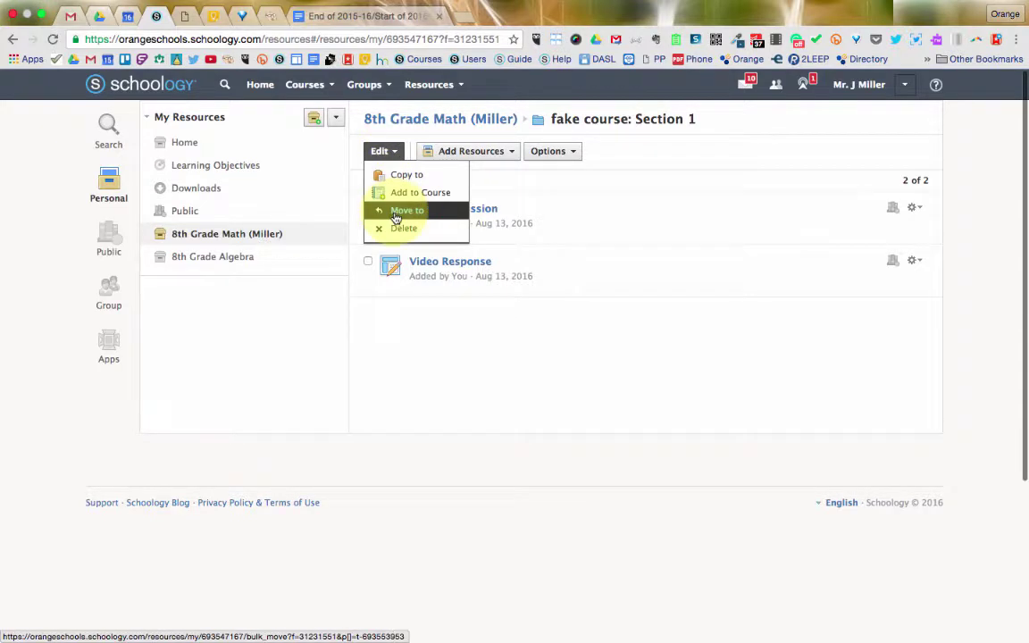
{"action": "left_click", "coordinate": [386, 349]}
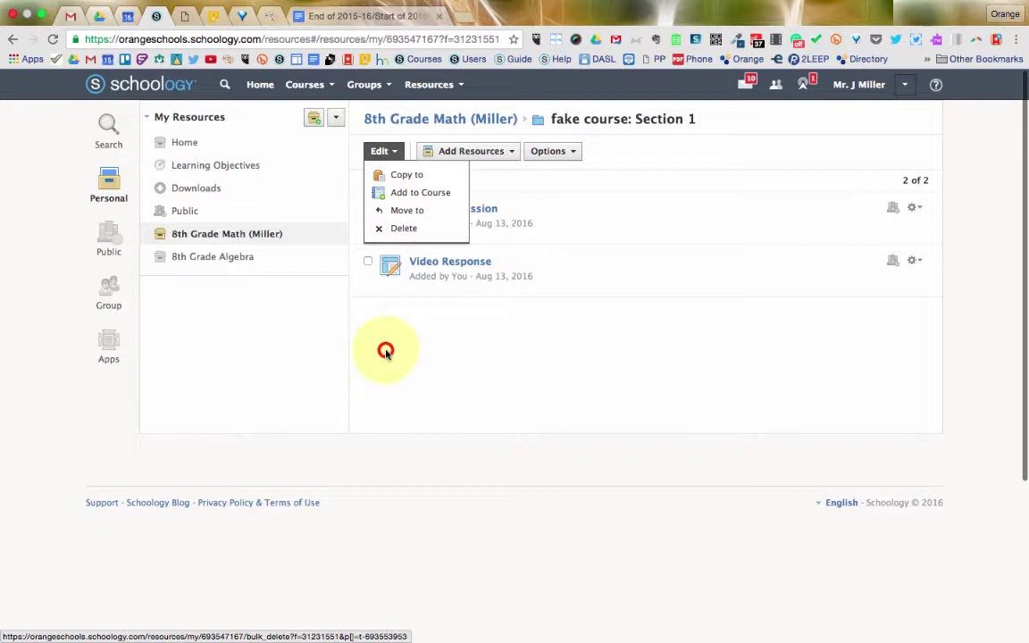
{"action": "left_click", "coordinate": [309, 126]}
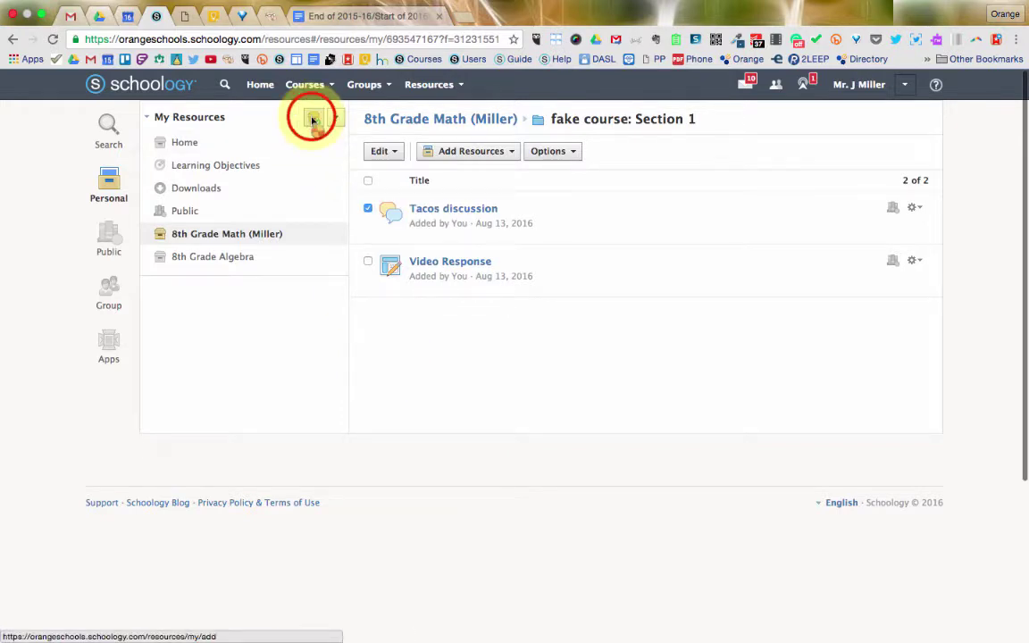
Step: Create the 'To Share' collection, then check Tacos discussion in 8th Grade Math (Miller) > fake course: Section 1
{"action": "type", "text": "To Share"}
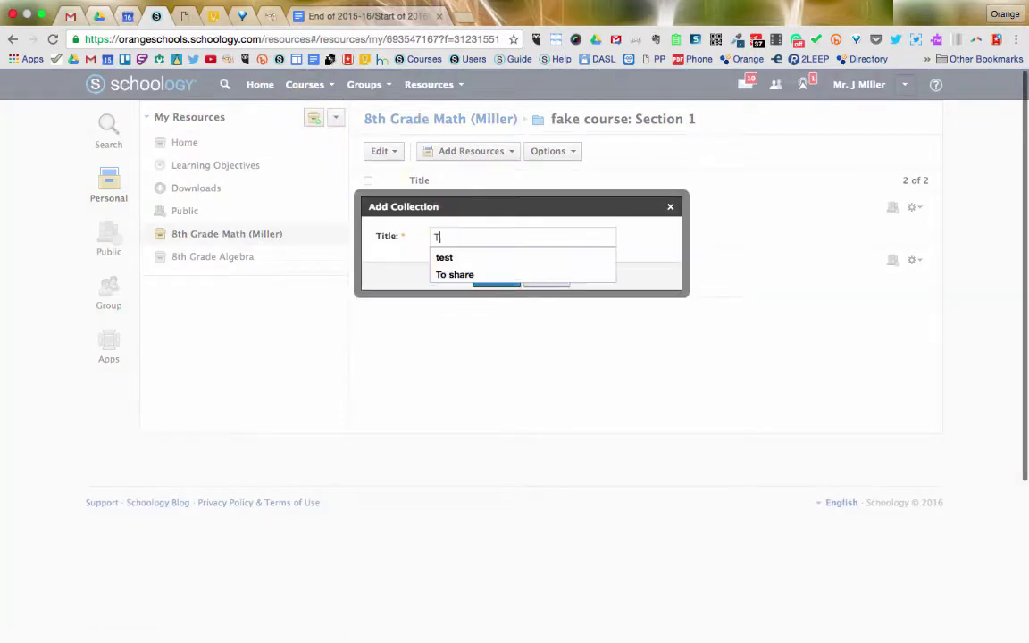
{"action": "left_click", "coordinate": [507, 279]}
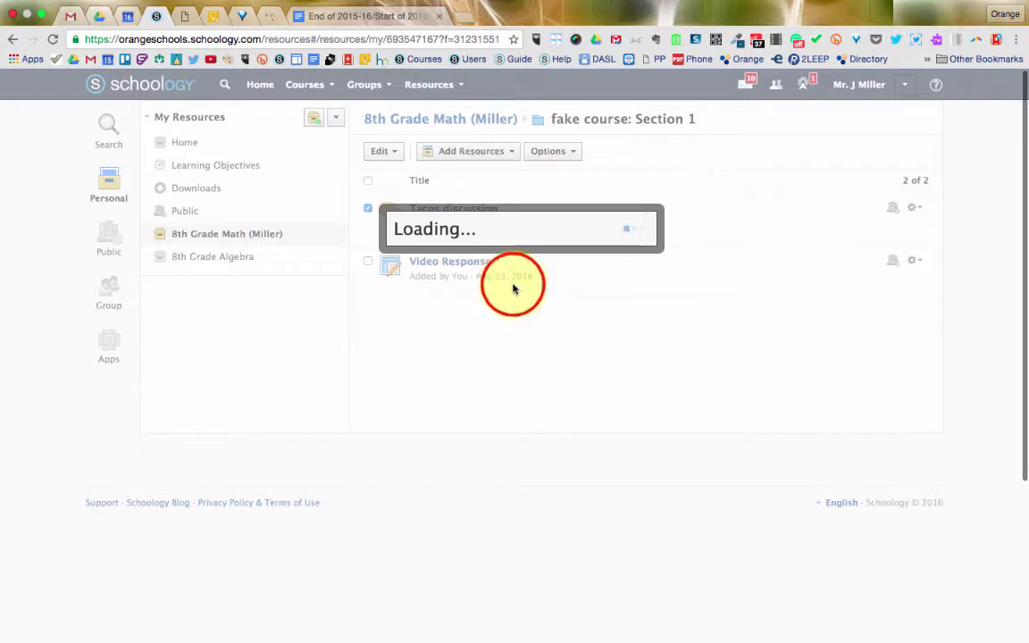
{"action": "left_click", "coordinate": [249, 233]}
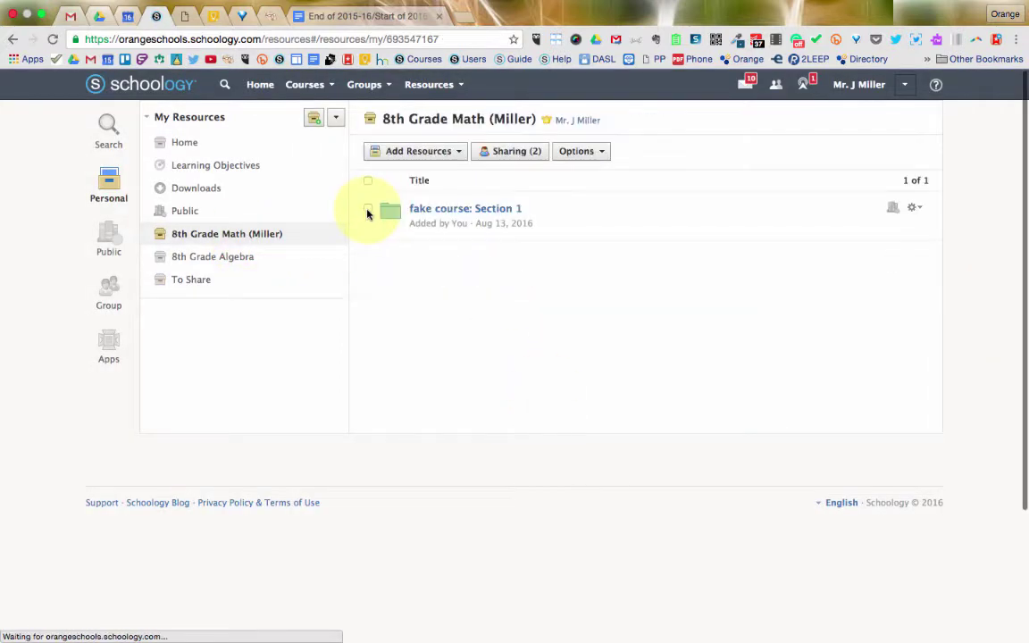
{"action": "left_click", "coordinate": [420, 209]}
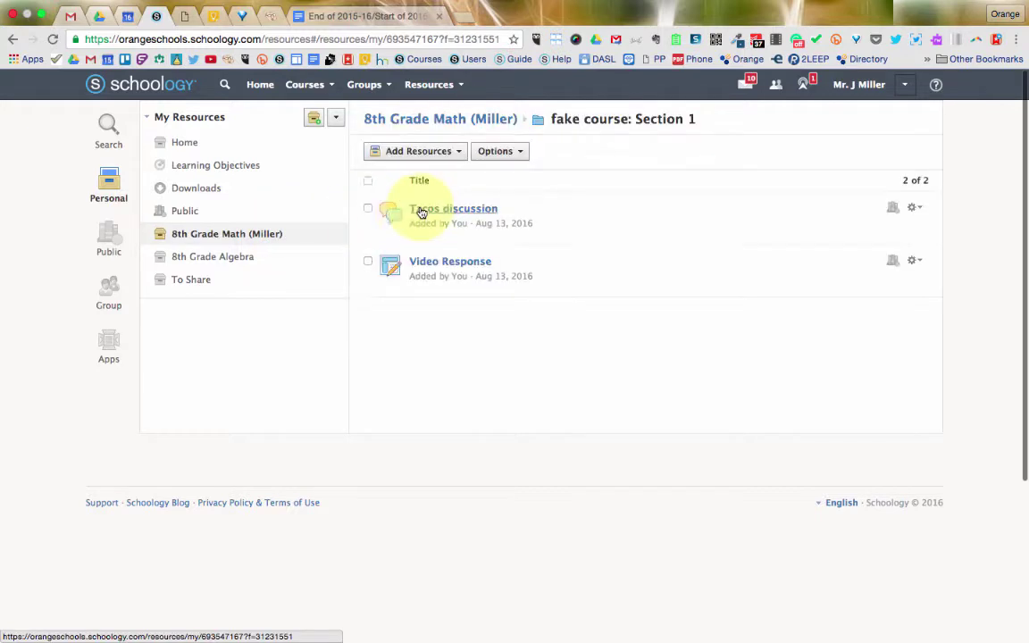
{"action": "left_click", "coordinate": [367, 209]}
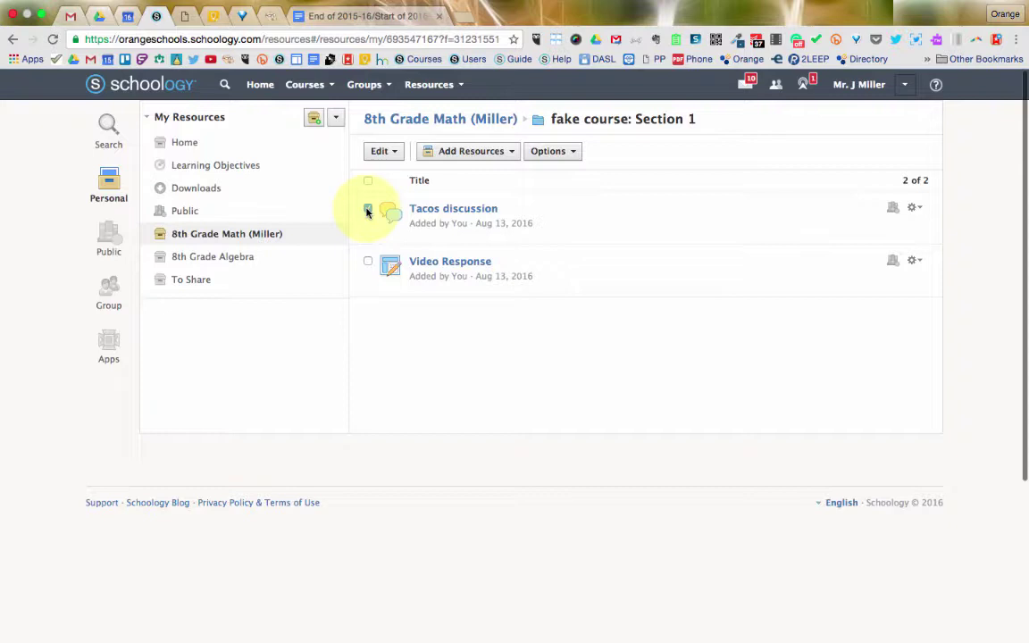
{"action": "left_click", "coordinate": [381, 151]}
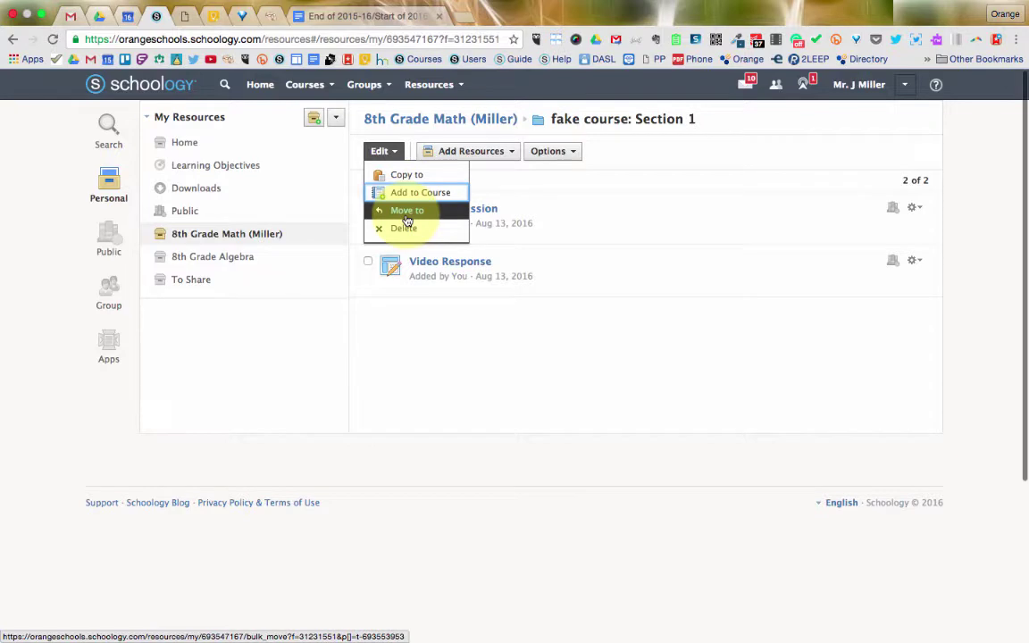
Step: Copy Tacos discussion into To Share with (No Folder), then view the To Share collection
{"action": "left_click", "coordinate": [414, 174]}
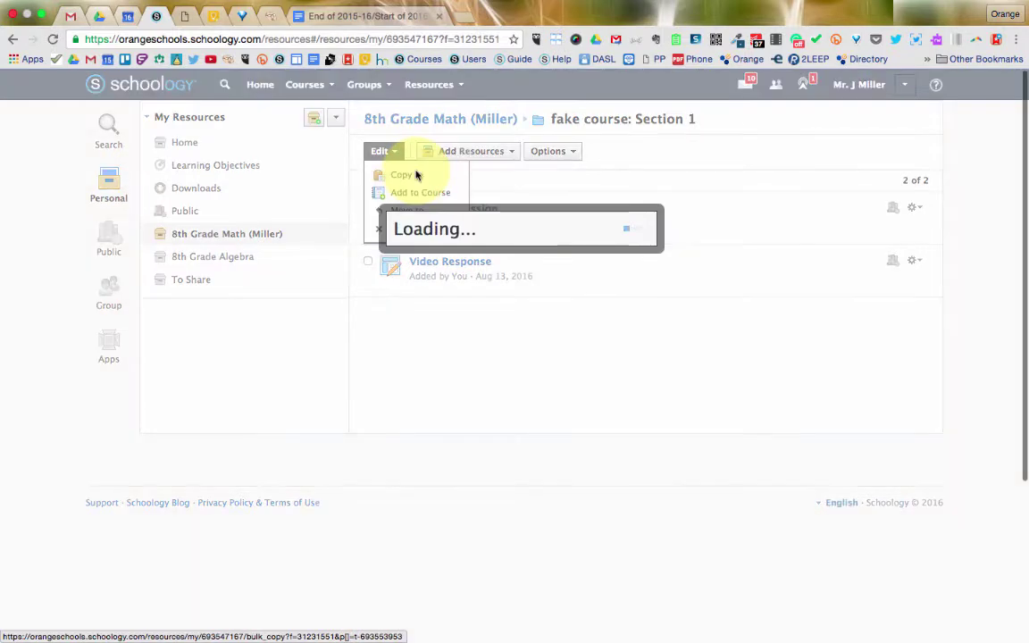
{"action": "left_click", "coordinate": [505, 230]}
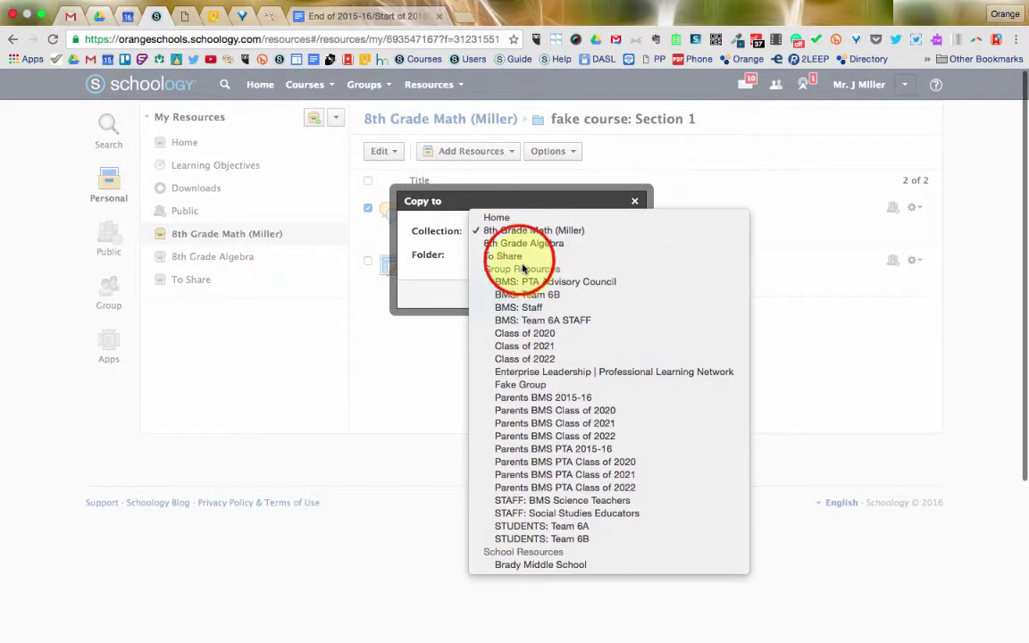
{"action": "left_click", "coordinate": [518, 257]}
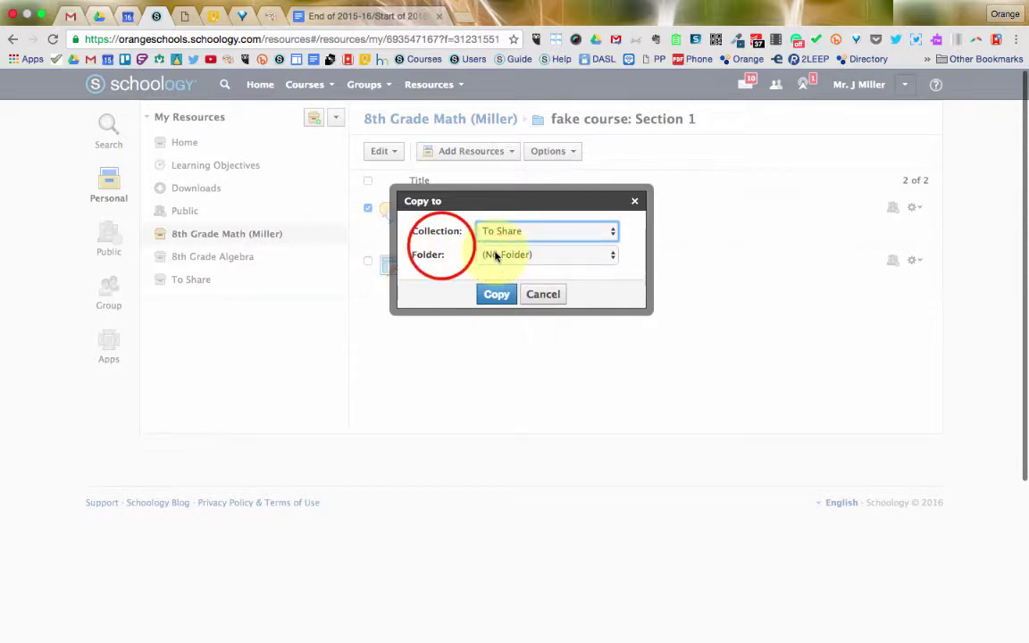
{"action": "left_click", "coordinate": [496, 257]}
{"action": "left_click", "coordinate": [496, 257]}
{"action": "left_click", "coordinate": [493, 295]}
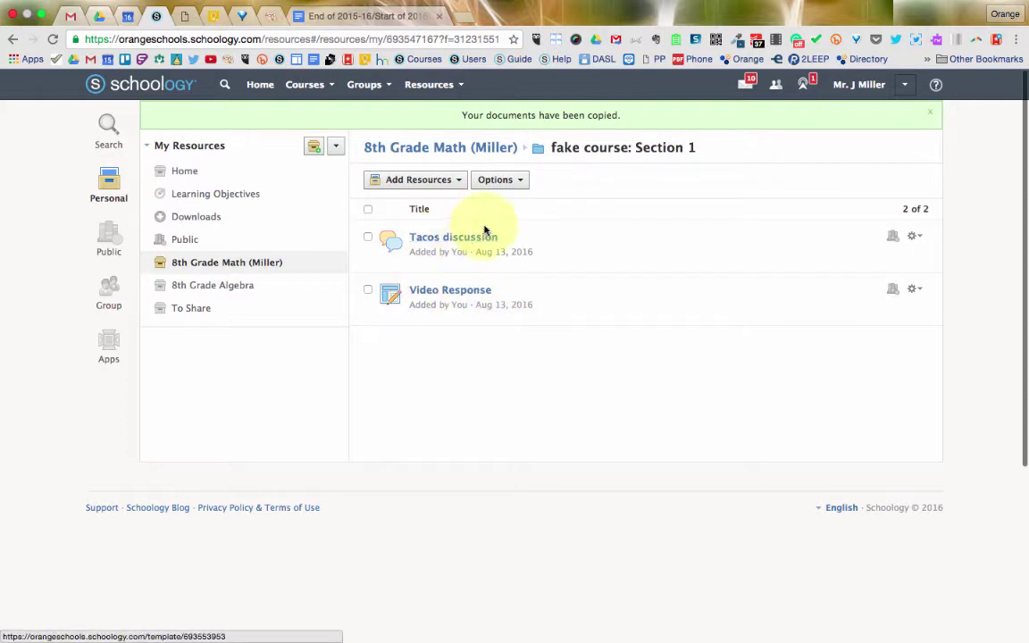
{"action": "left_click", "coordinate": [184, 307]}
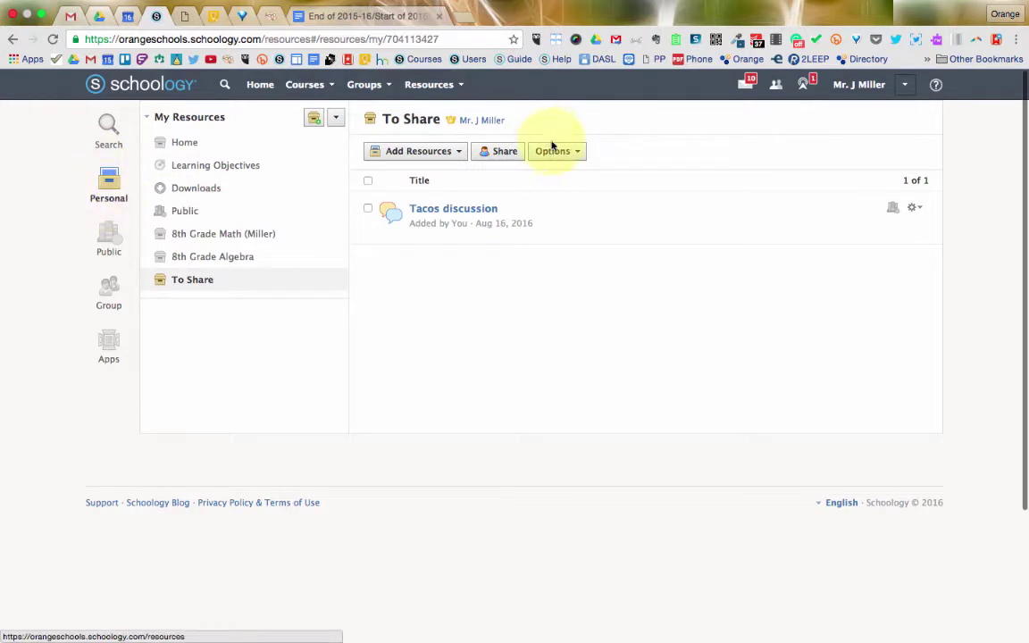
Step: Browse the Brady Math Department group resources, then return to personal resources
{"action": "left_click", "coordinate": [108, 288]}
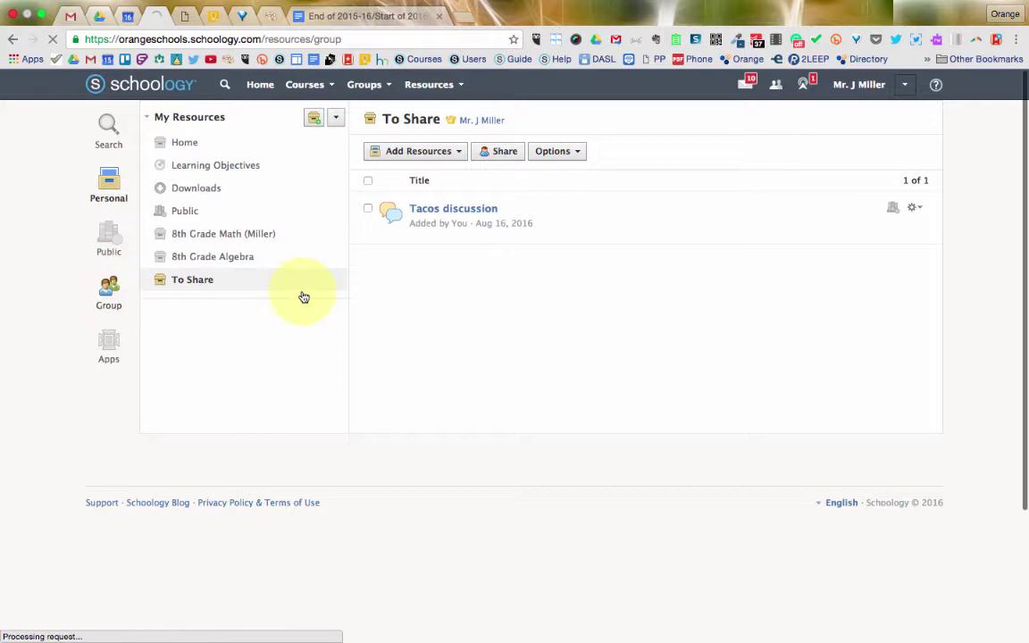
{"action": "left_click", "coordinate": [195, 186]}
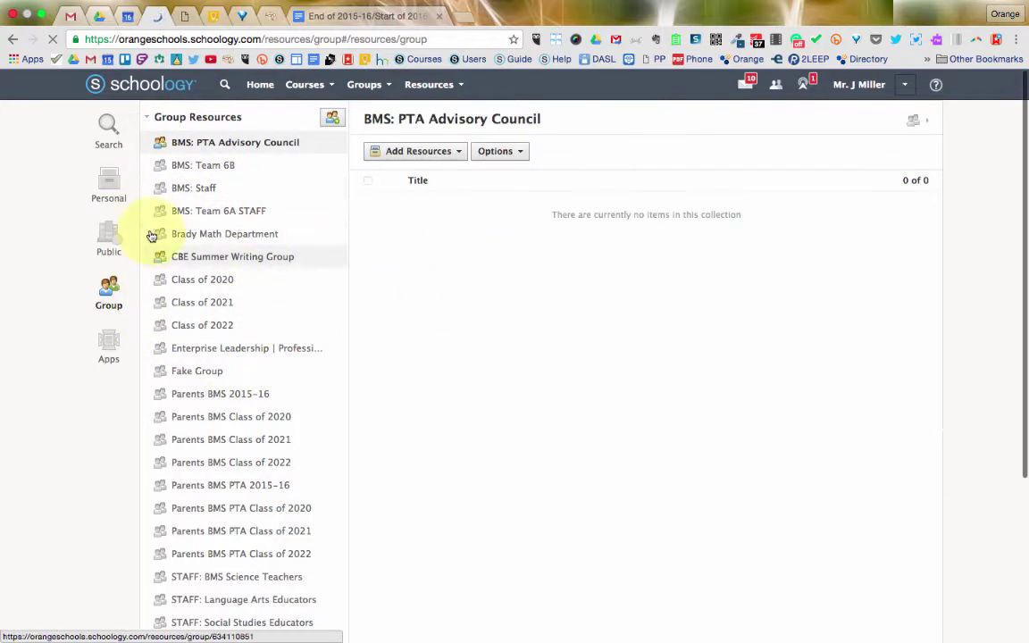
{"action": "left_click", "coordinate": [180, 234]}
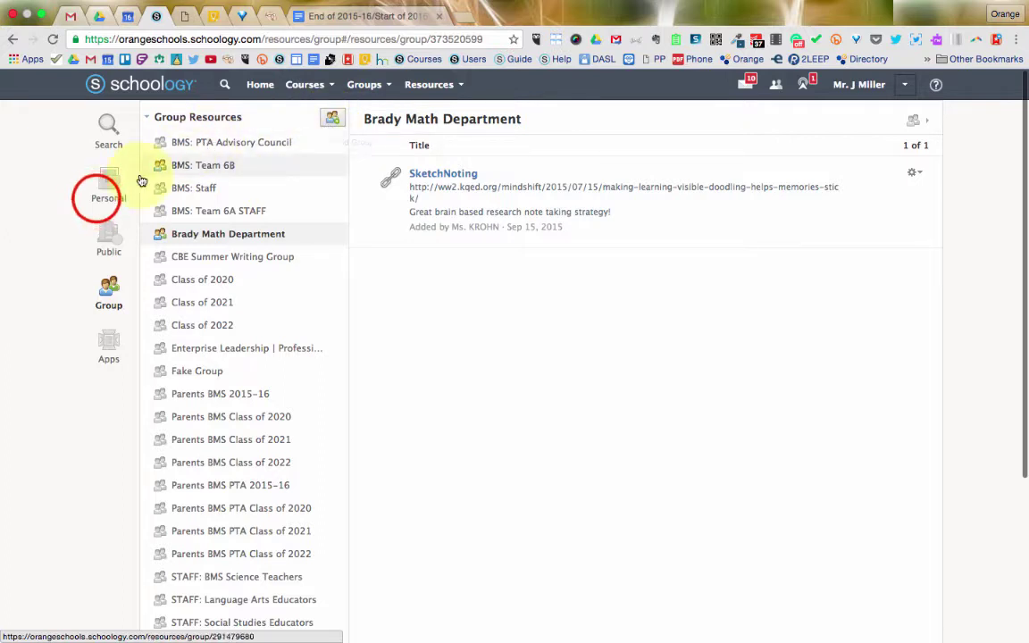
{"action": "left_click", "coordinate": [96, 202]}
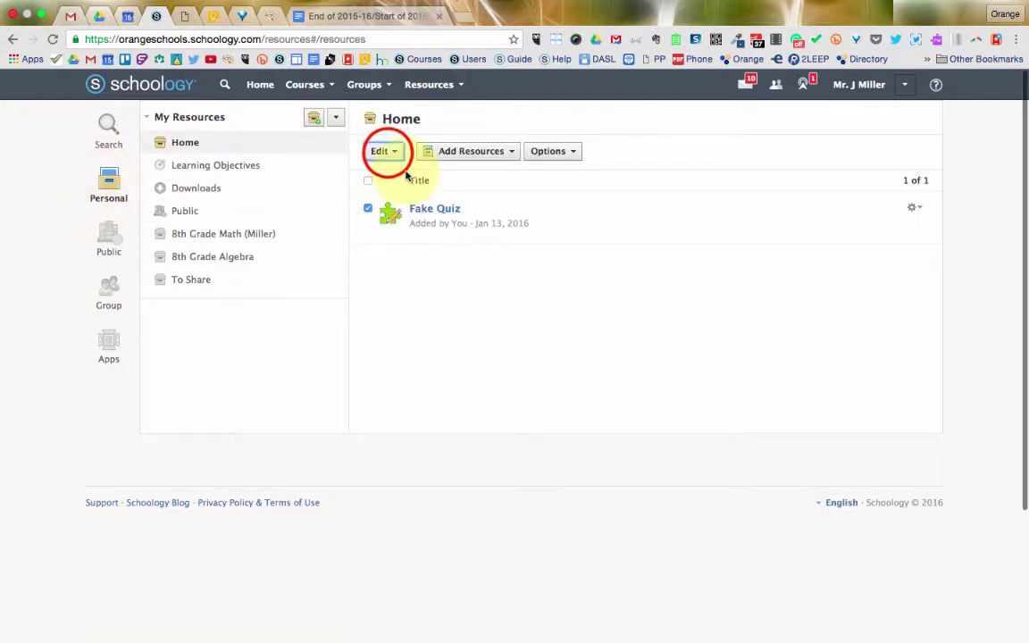
Step: Review the Copy to destination collections for Fake Quiz and cancel without copying
{"action": "left_click", "coordinate": [384, 152]}
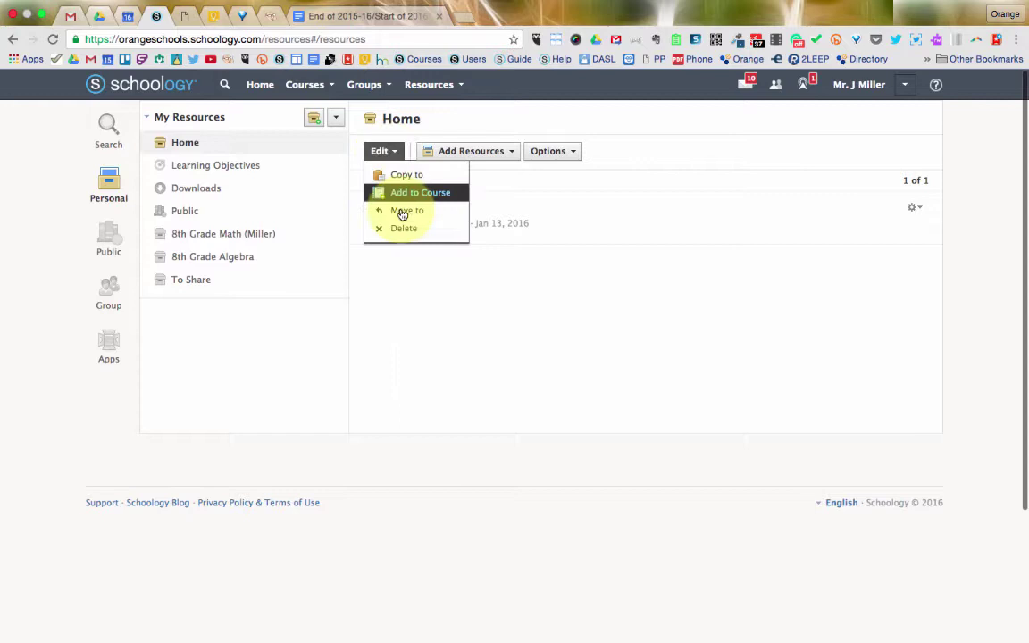
{"action": "left_click", "coordinate": [397, 175]}
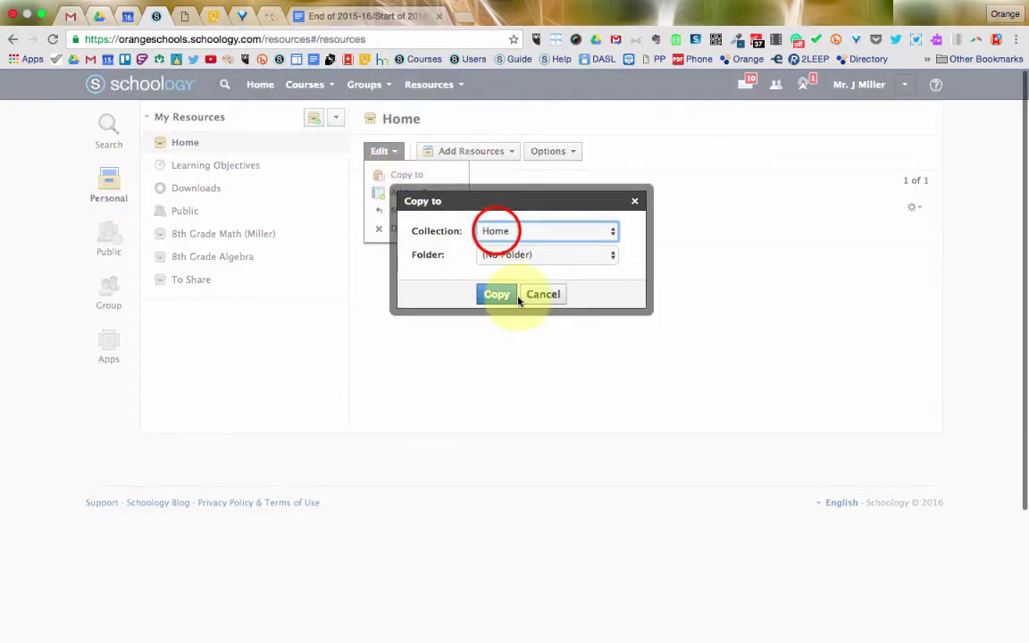
{"action": "left_click", "coordinate": [494, 230]}
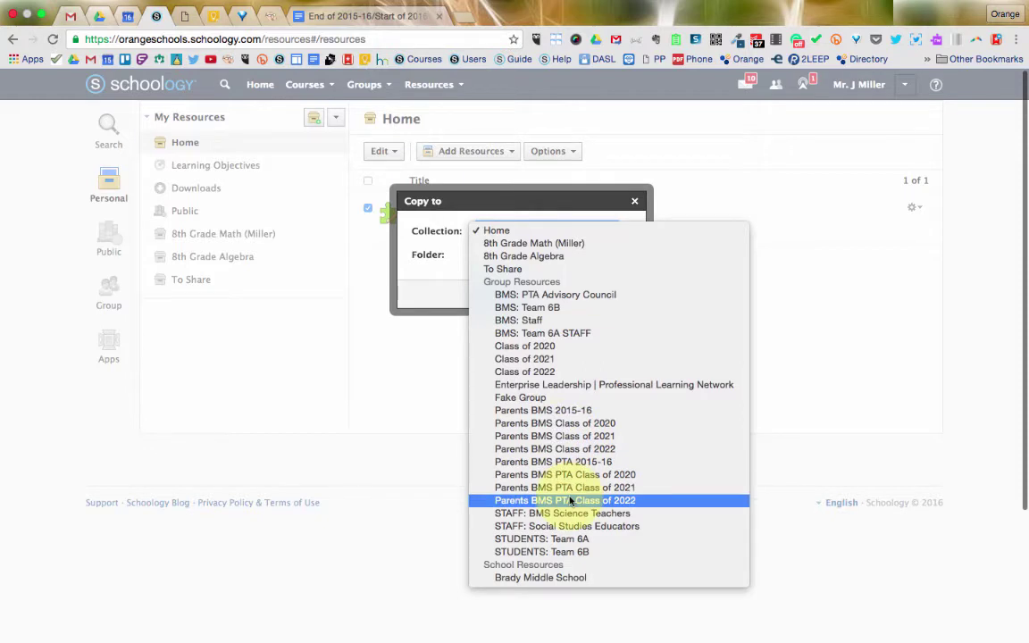
{"action": "left_click", "coordinate": [436, 287]}
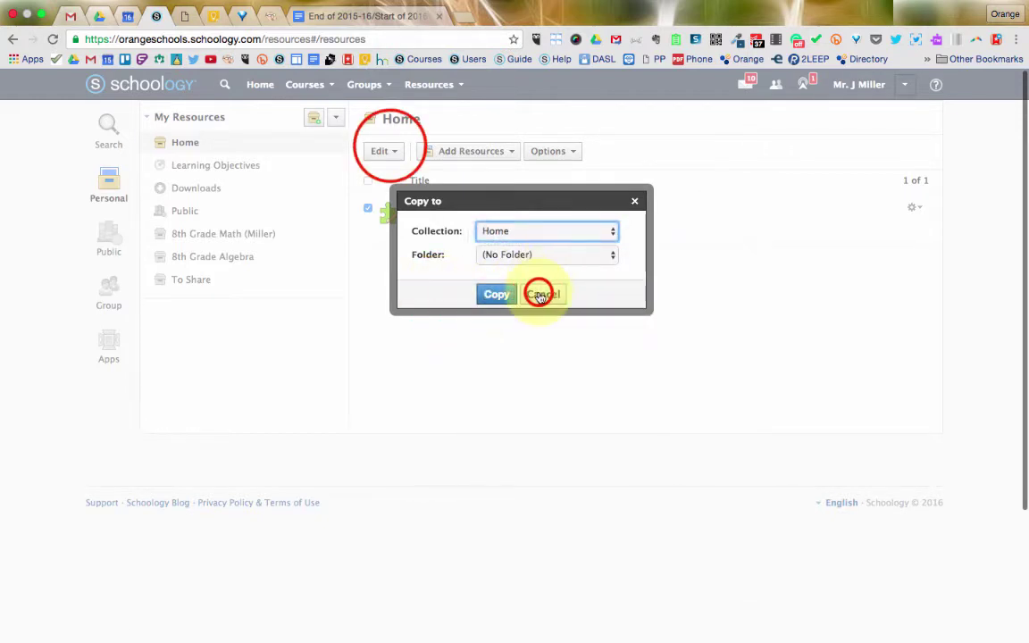
{"action": "left_click", "coordinate": [538, 294]}
Step: Review the Move to destinations for Fake Quiz, cancel, and switch to group resources
{"action": "left_click", "coordinate": [389, 151]}
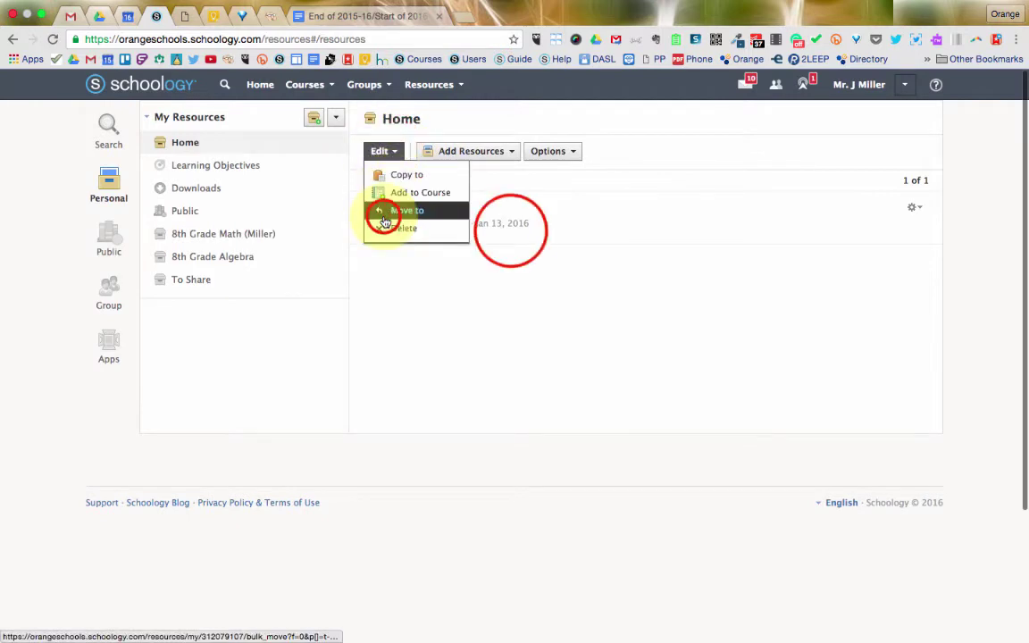
{"action": "left_click", "coordinate": [382, 211]}
{"action": "left_click", "coordinate": [511, 232]}
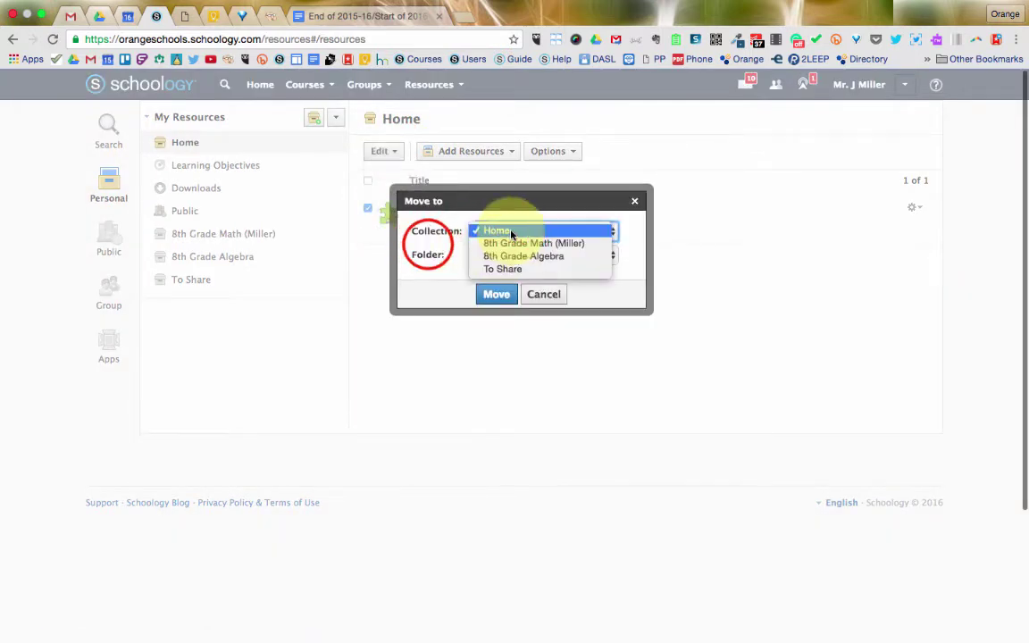
{"action": "left_click", "coordinate": [541, 295]}
{"action": "left_click", "coordinate": [546, 294]}
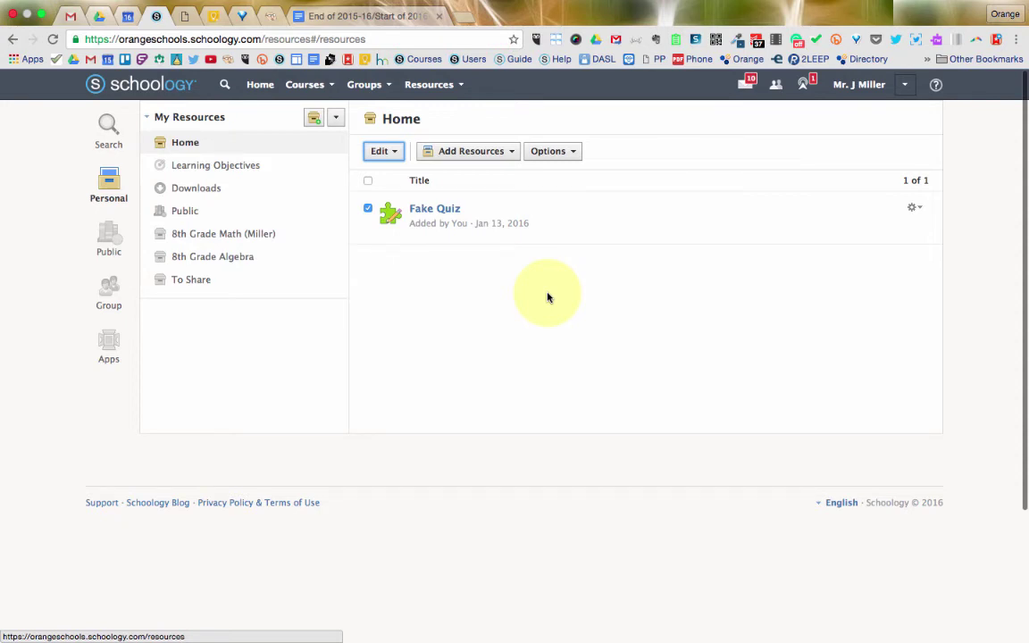
{"action": "left_click", "coordinate": [108, 293]}
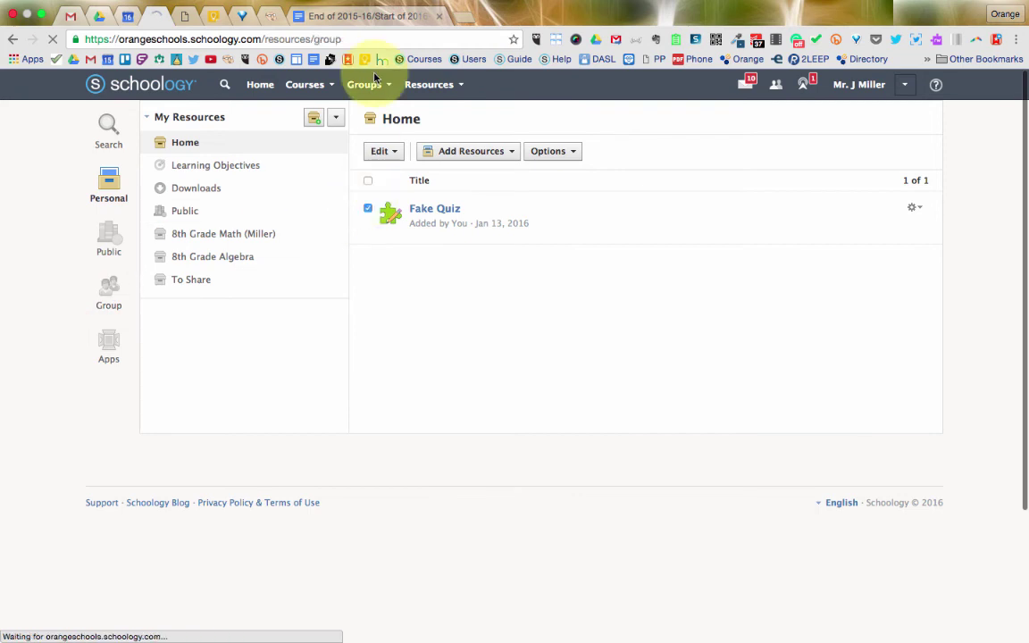